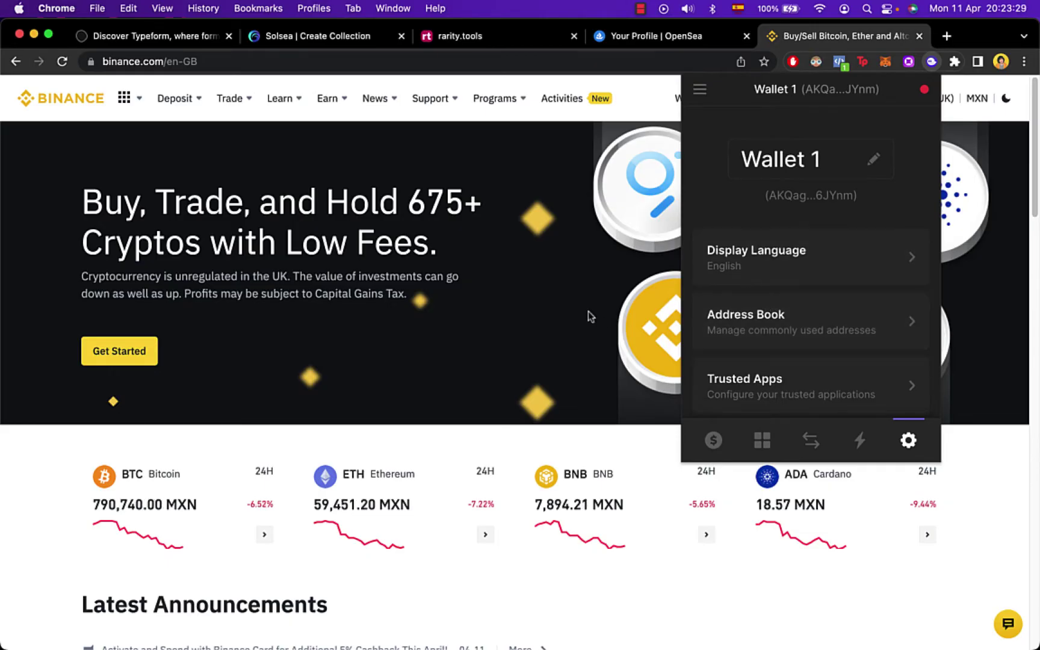
# Reopen the Phantom wallet and check its 0.00081 SOL balance
pyautogui.click(931, 67)
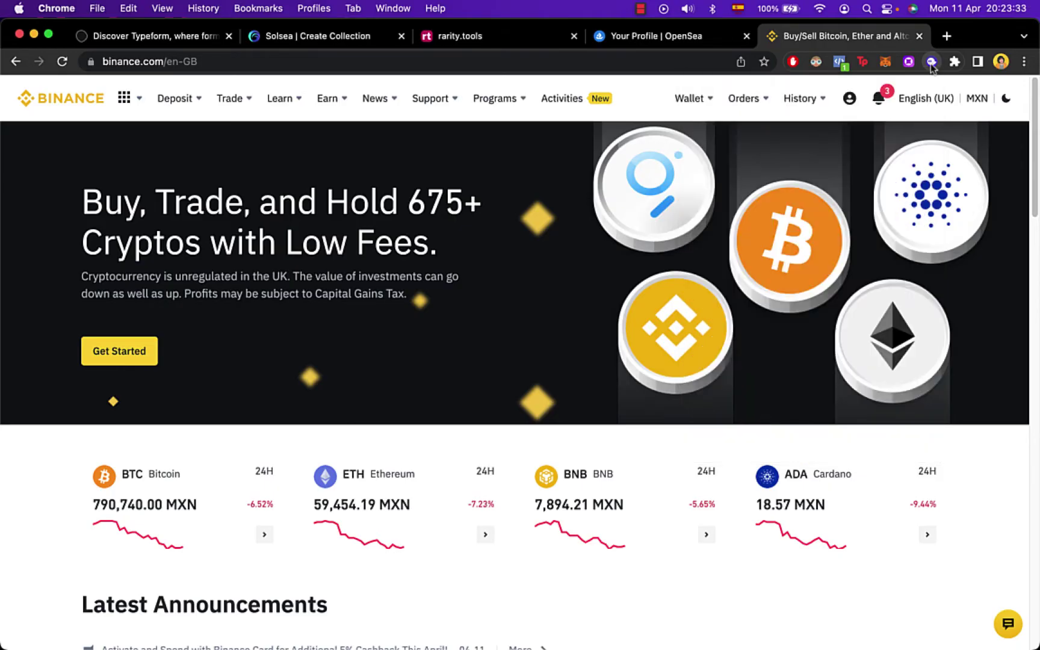
pyautogui.click(933, 70)
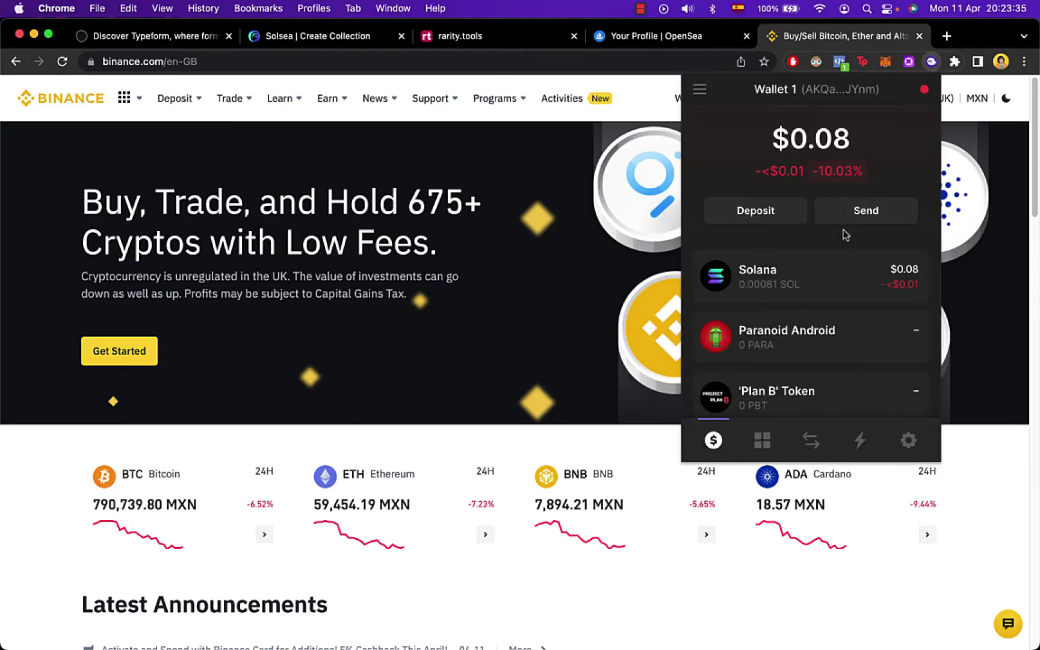
pyautogui.scroll(-5, 831, 300)
pyautogui.scroll(5, 831, 299)
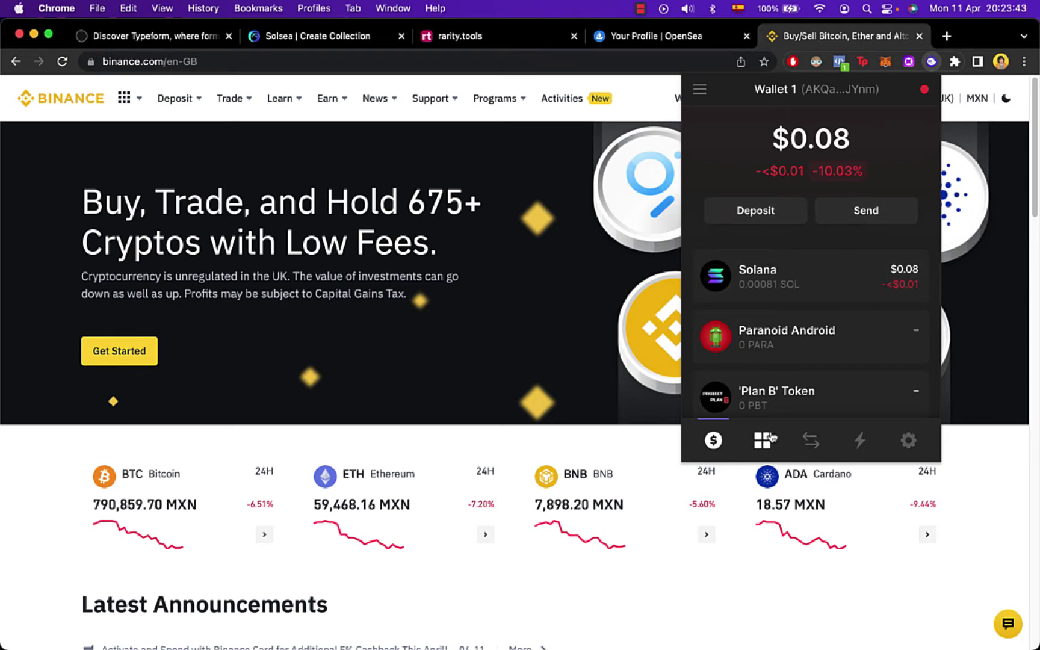
# Pick SOL as the token to pay in Phantom's swap form
pyautogui.click(811, 440)
pyautogui.click(912, 166)
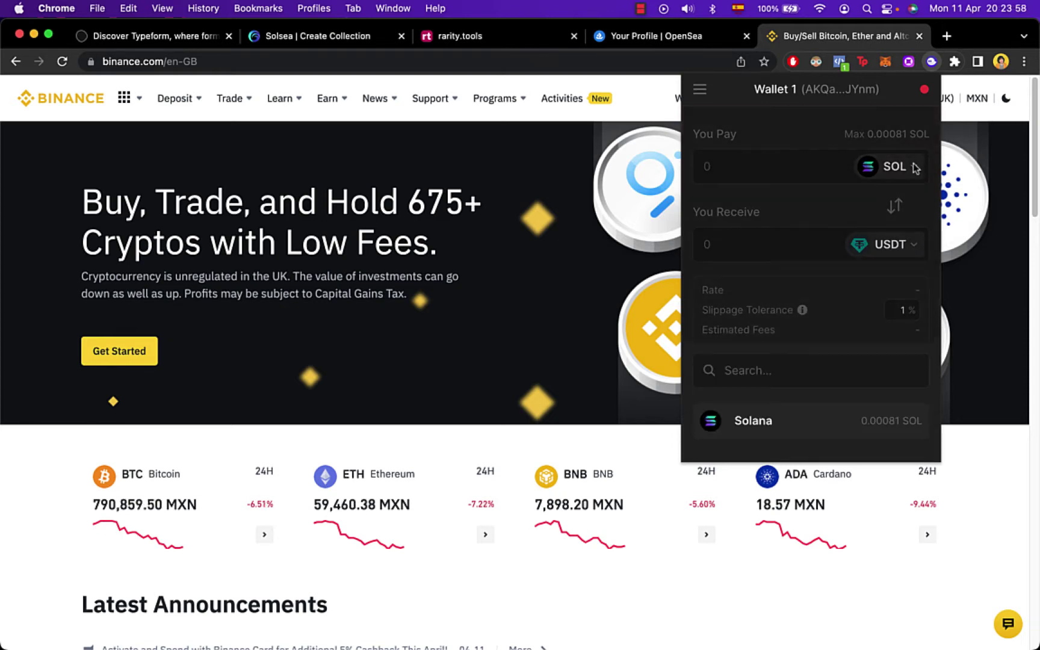
pyautogui.click(796, 183)
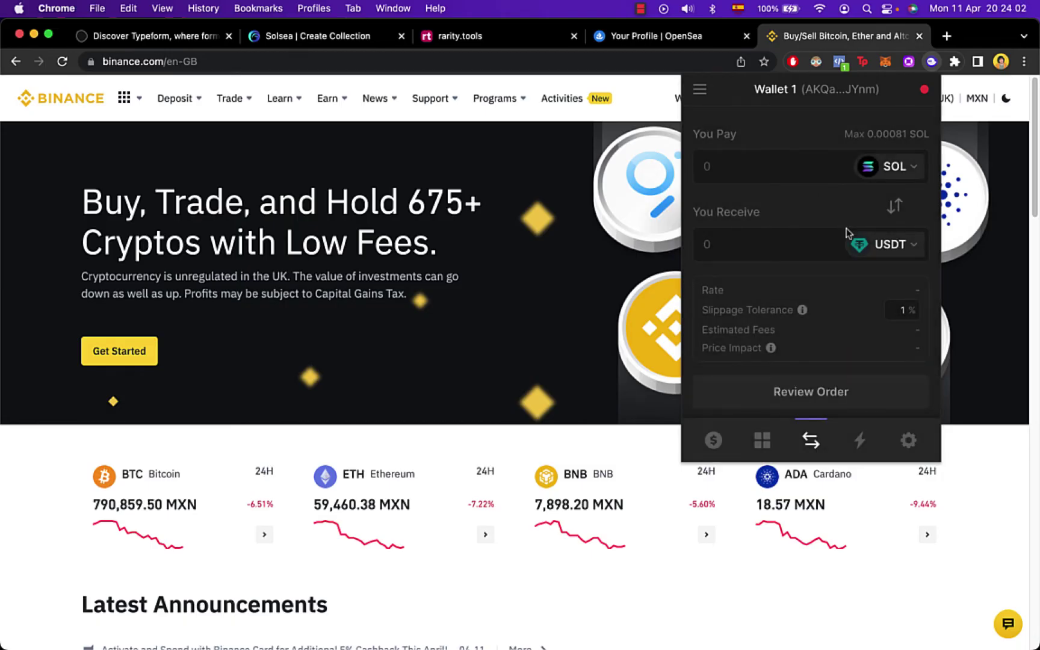
# Scroll through Phantom's recent activity, then bring up Binance's three pending notifications
pyautogui.click(860, 440)
pyautogui.scroll(-2, 841, 323)
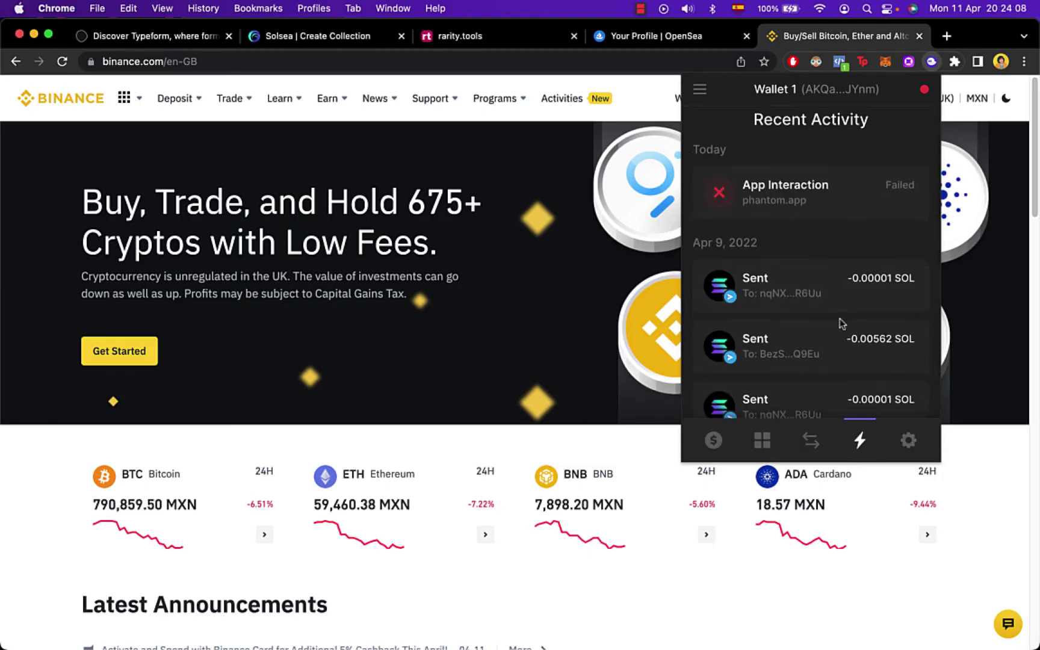
pyautogui.scroll(-1, 842, 324)
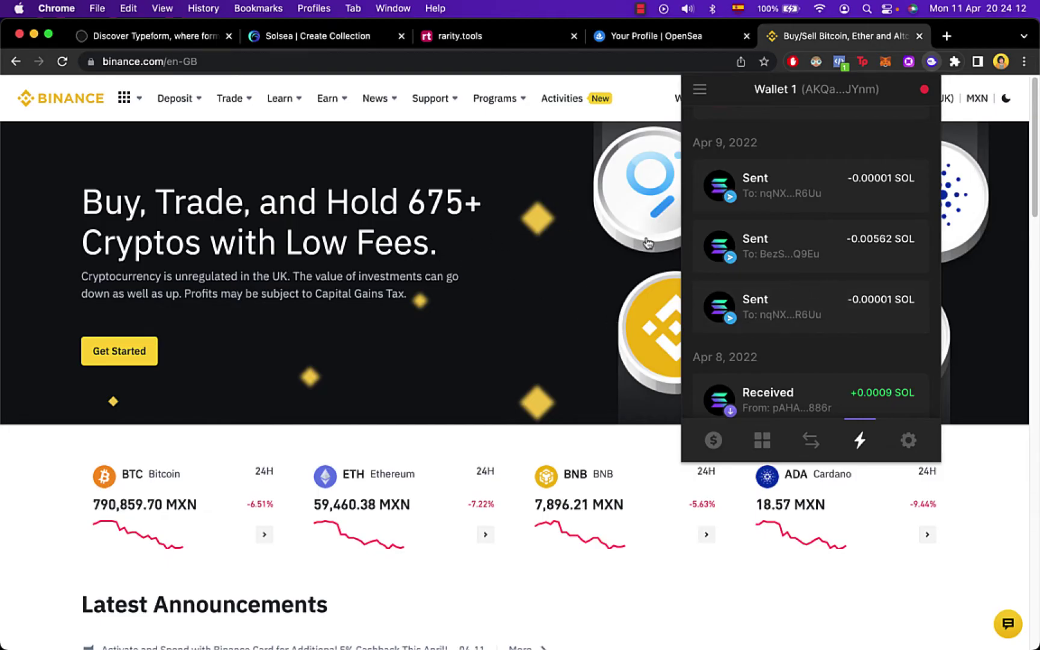
pyautogui.scroll(-6, 852, 277)
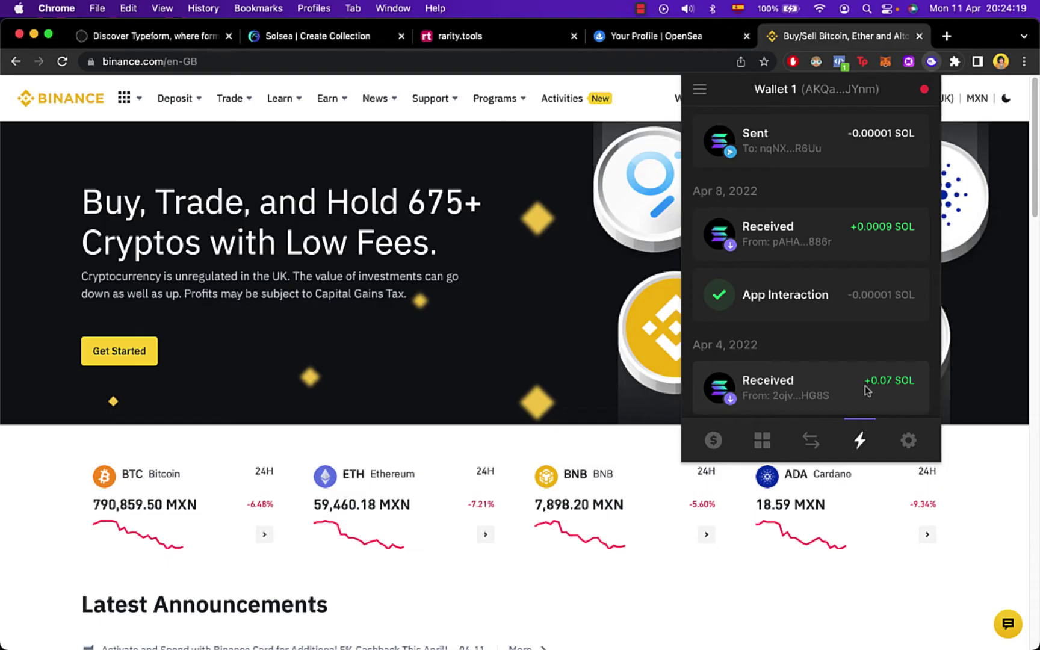
pyautogui.moveTo(865, 98)
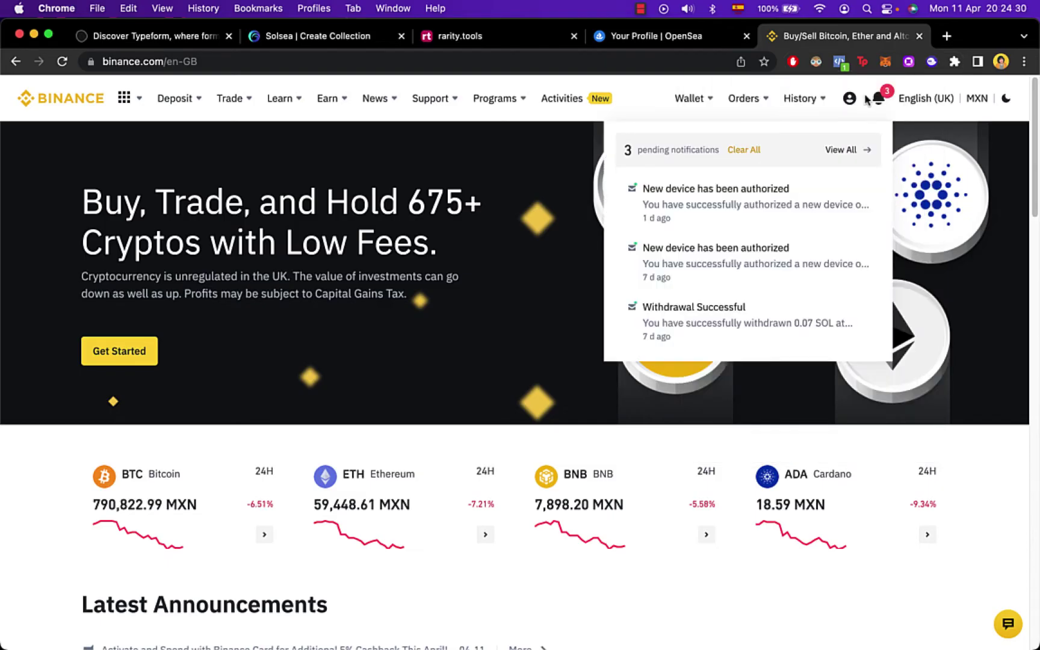
# Clear all Binance notifications and go to the Account Wallet overview
pyautogui.moveTo(836, 105)
pyautogui.click(757, 156)
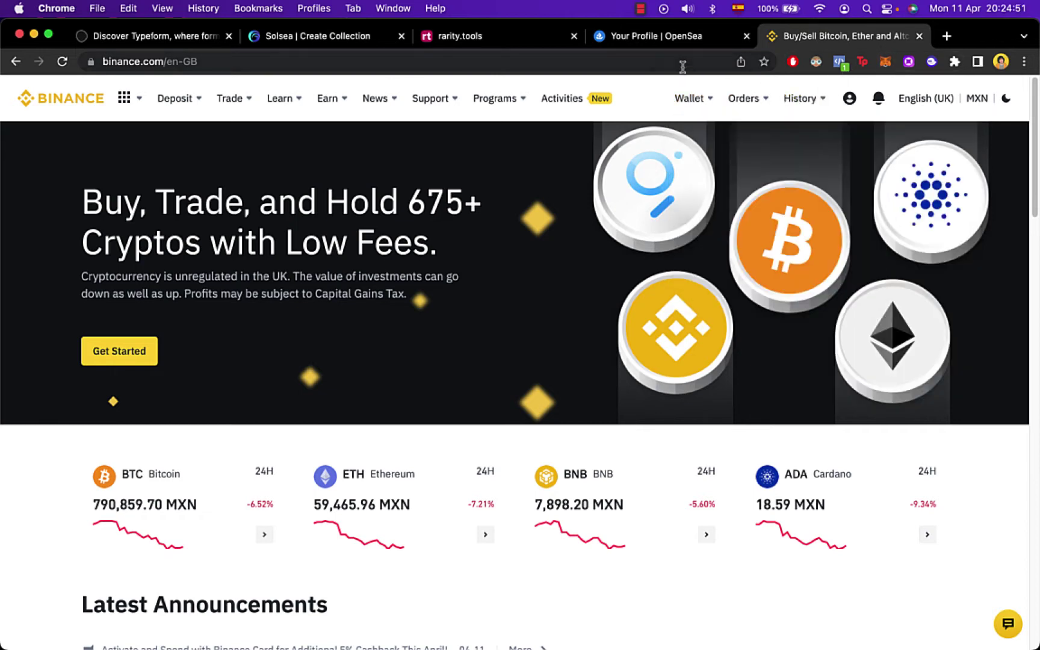
pyautogui.moveTo(691, 100)
pyautogui.click(736, 167)
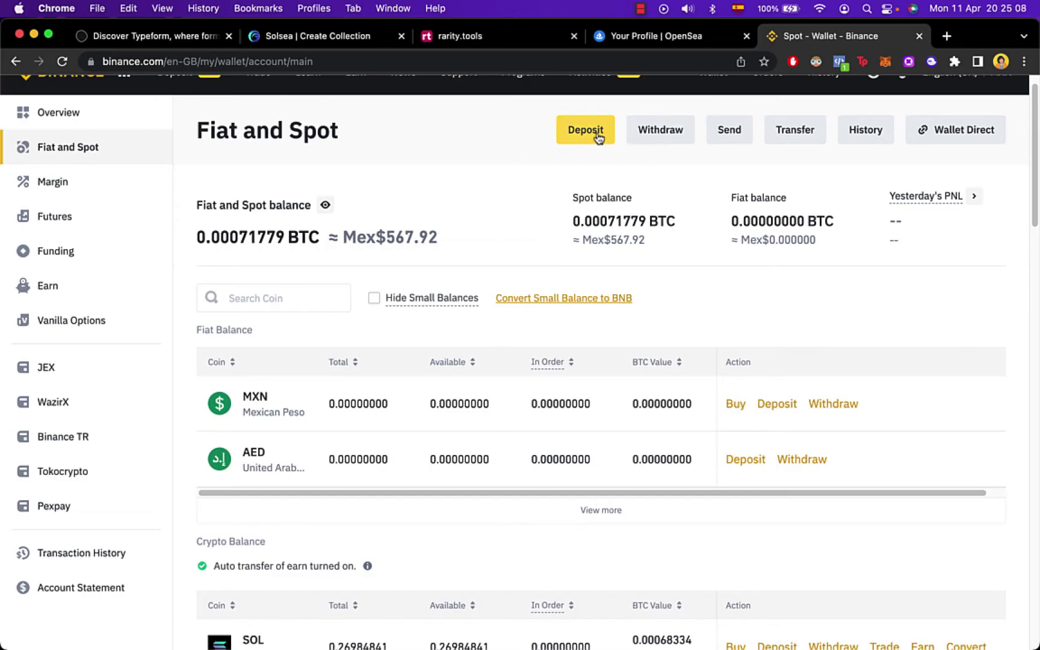
# Look at the USD fiat deposit, then return to the Spot wallet balances
pyautogui.scroll(-1, 780, 367)
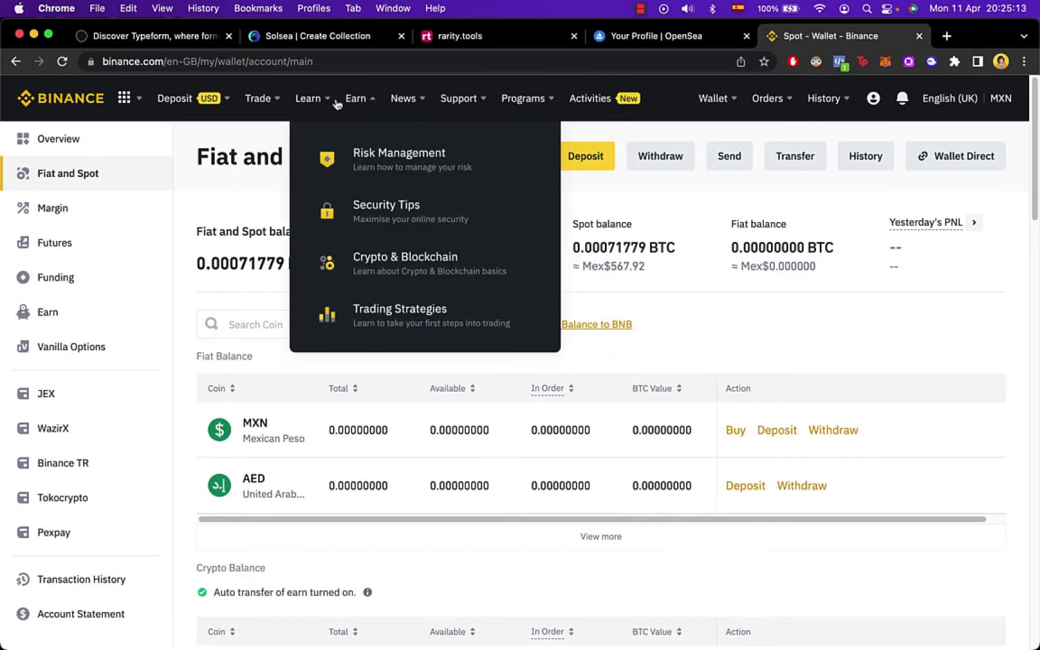
pyautogui.moveTo(188, 108)
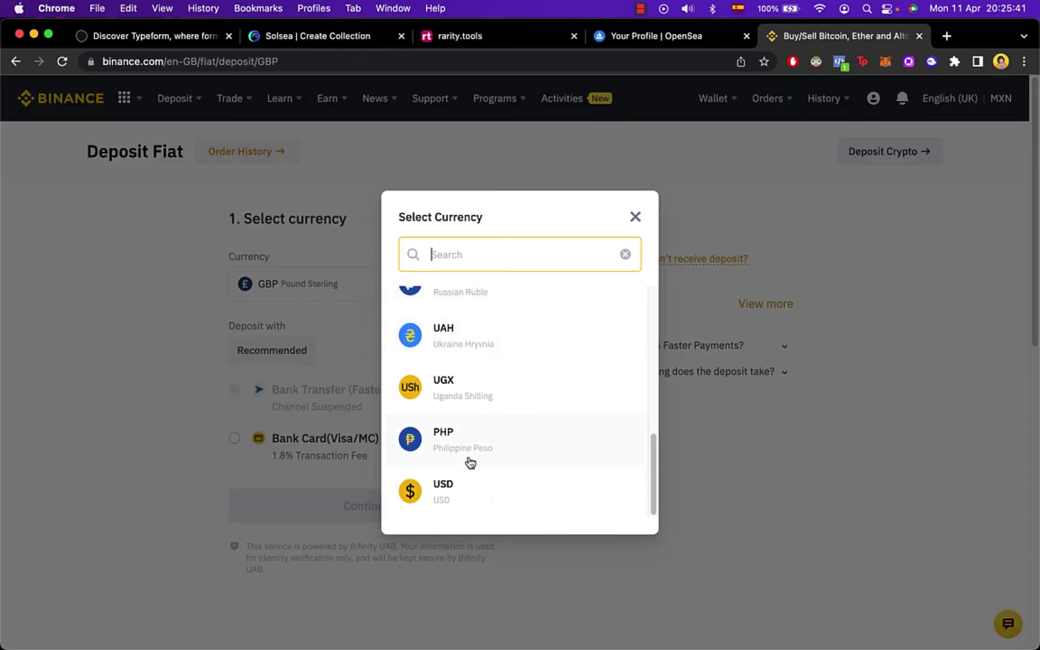
pyautogui.click(477, 489)
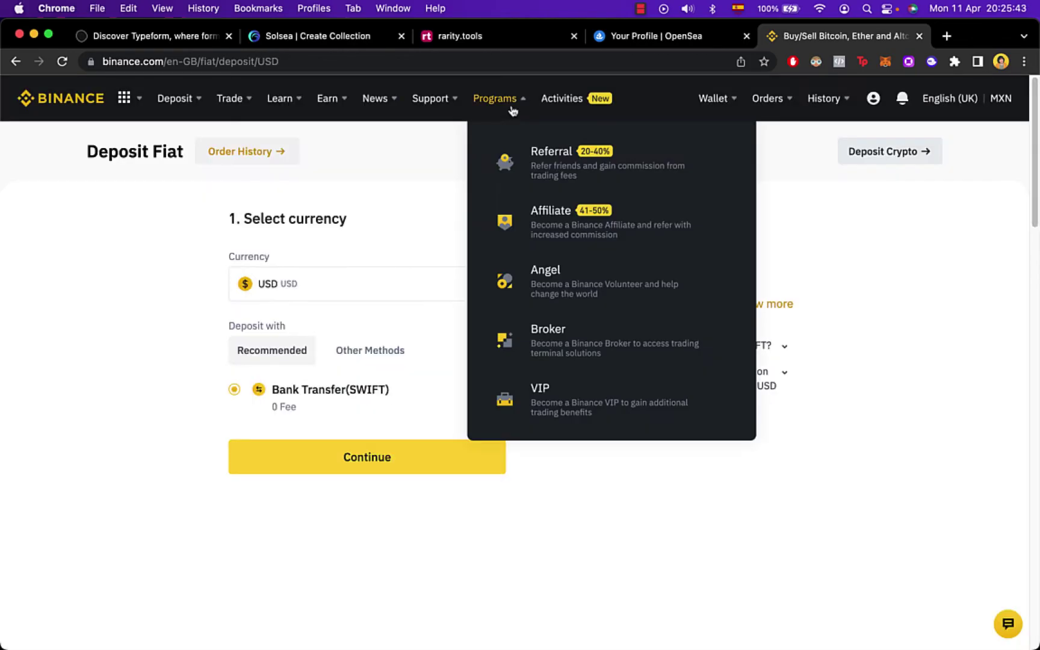
pyautogui.moveTo(717, 98)
pyautogui.click(732, 152)
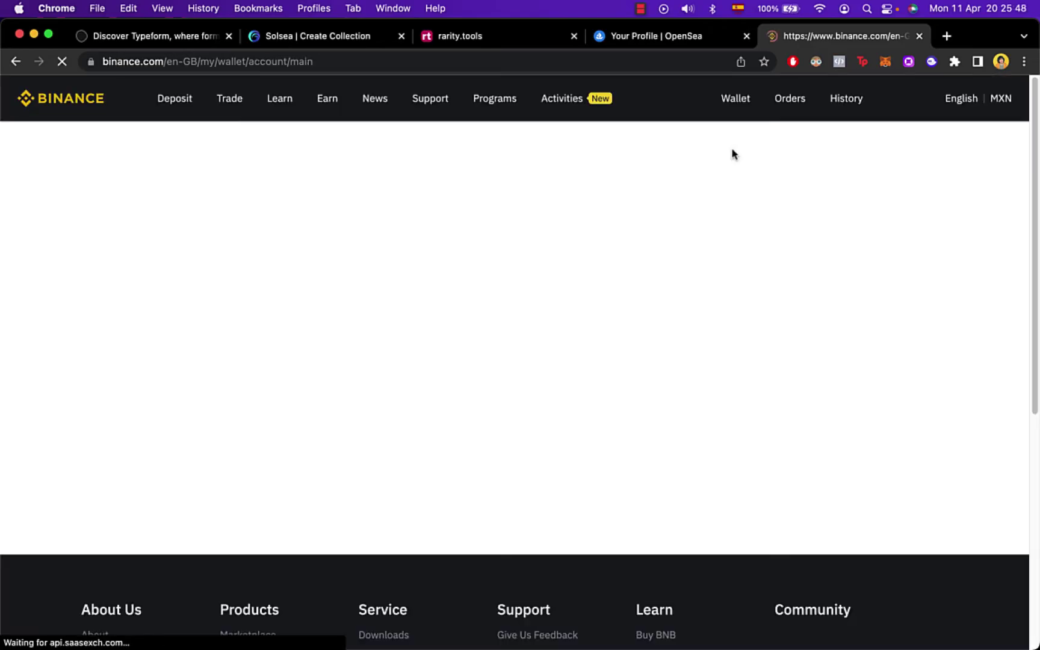
# Start a withdrawal from the SOL row of the spot balances
pyautogui.scroll(-2, 743, 274)
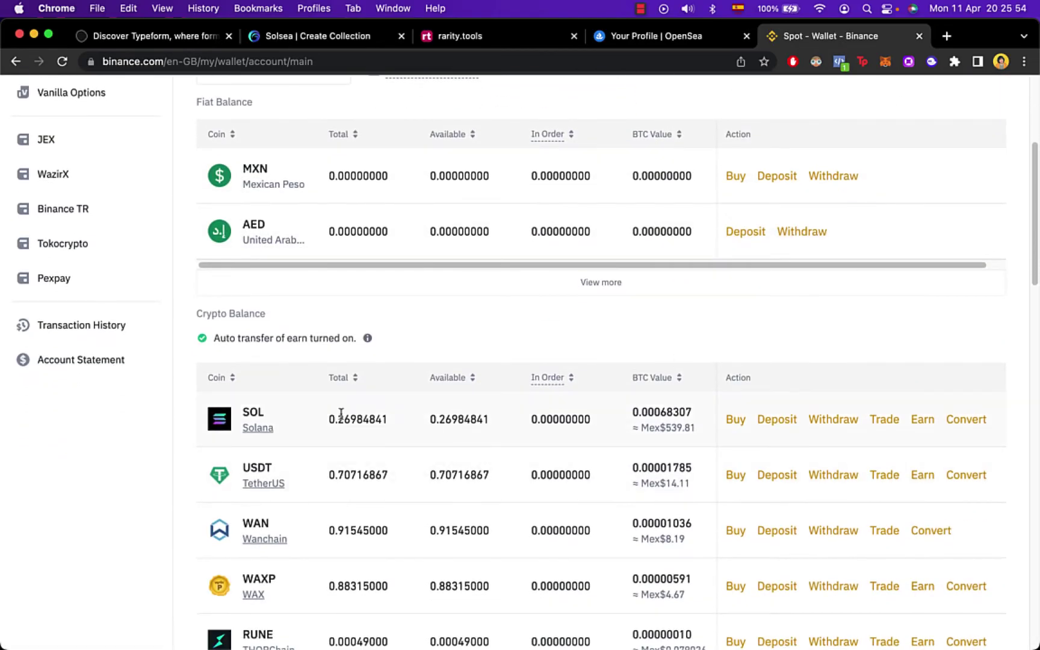
pyautogui.moveTo(285, 416); pyautogui.dragTo(993, 417)
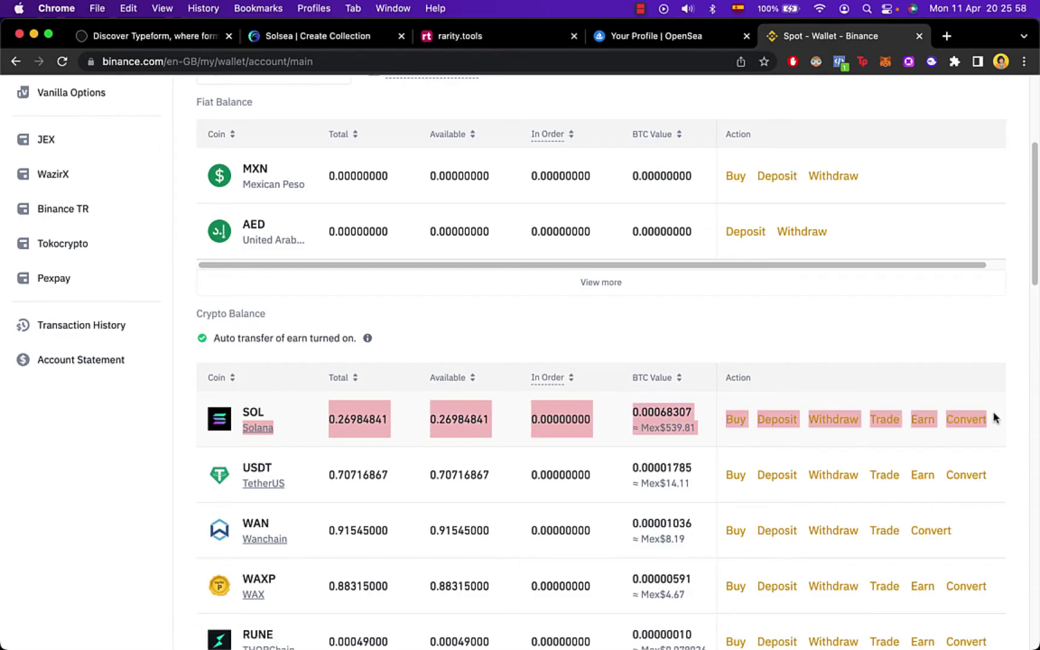
pyautogui.click(701, 408)
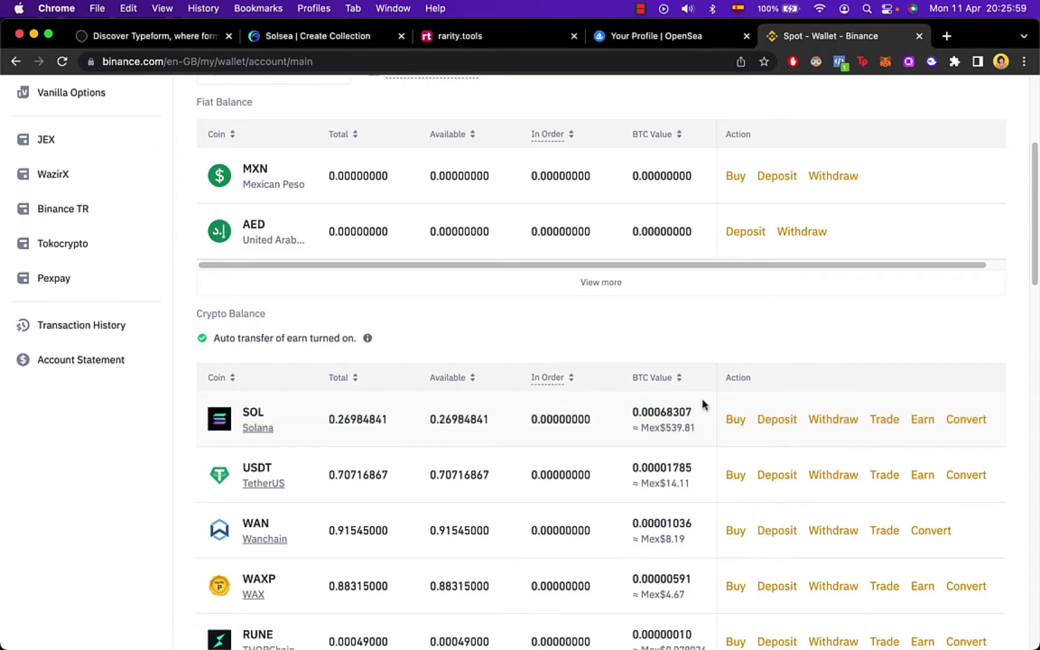
pyautogui.click(840, 425)
# Select SOL as the withdrawal coin, focus the Address field, and open Phantom
pyautogui.click(348, 241)
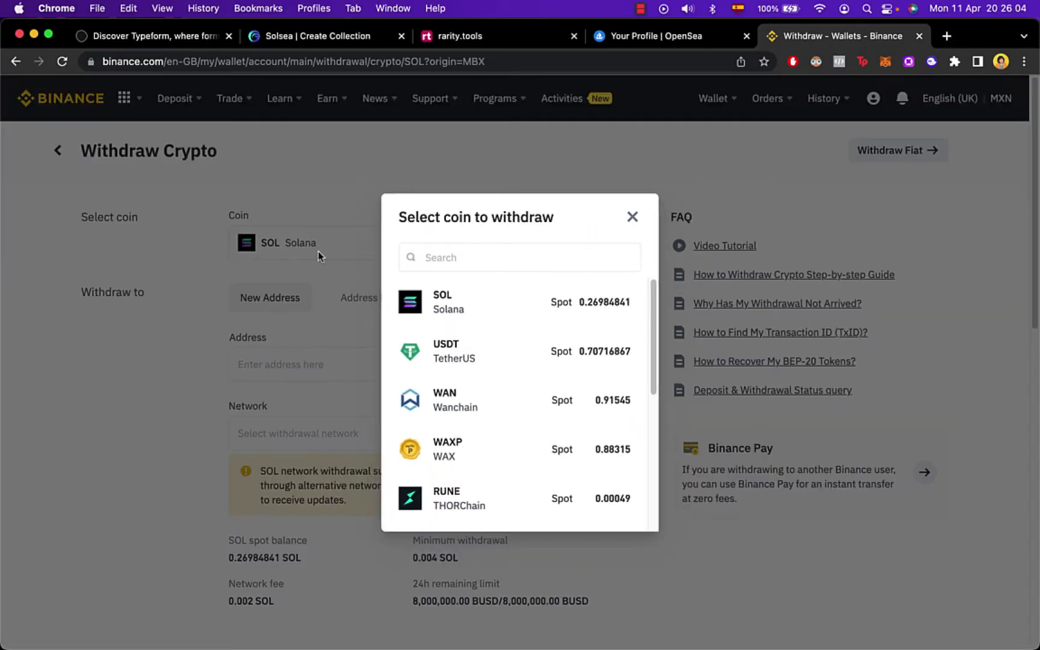
pyautogui.click(505, 312)
pyautogui.click(349, 359)
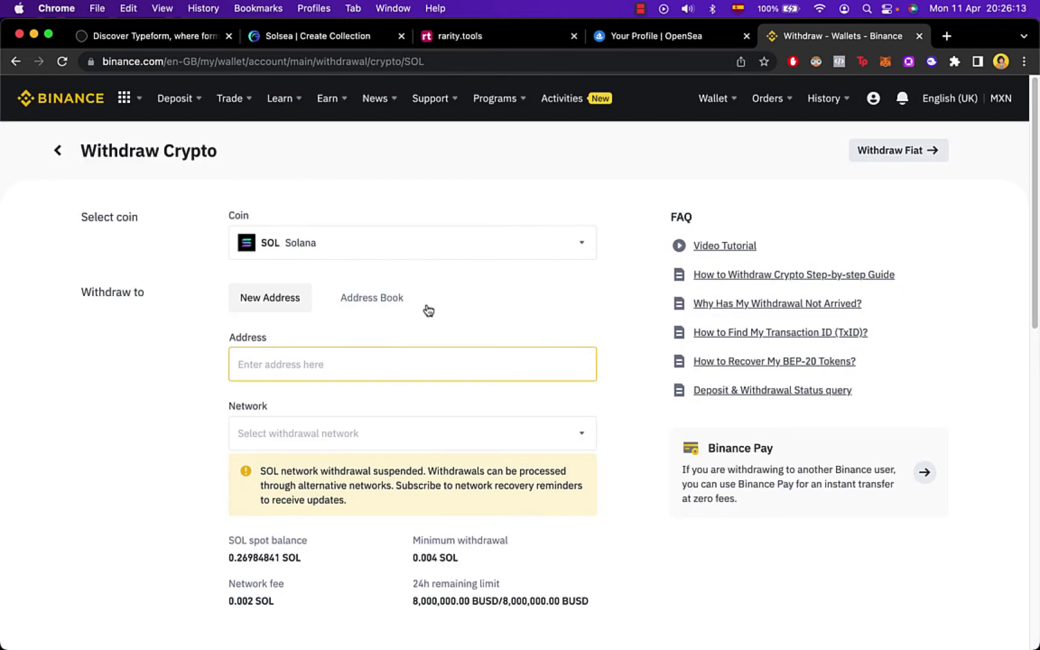
pyautogui.click(932, 62)
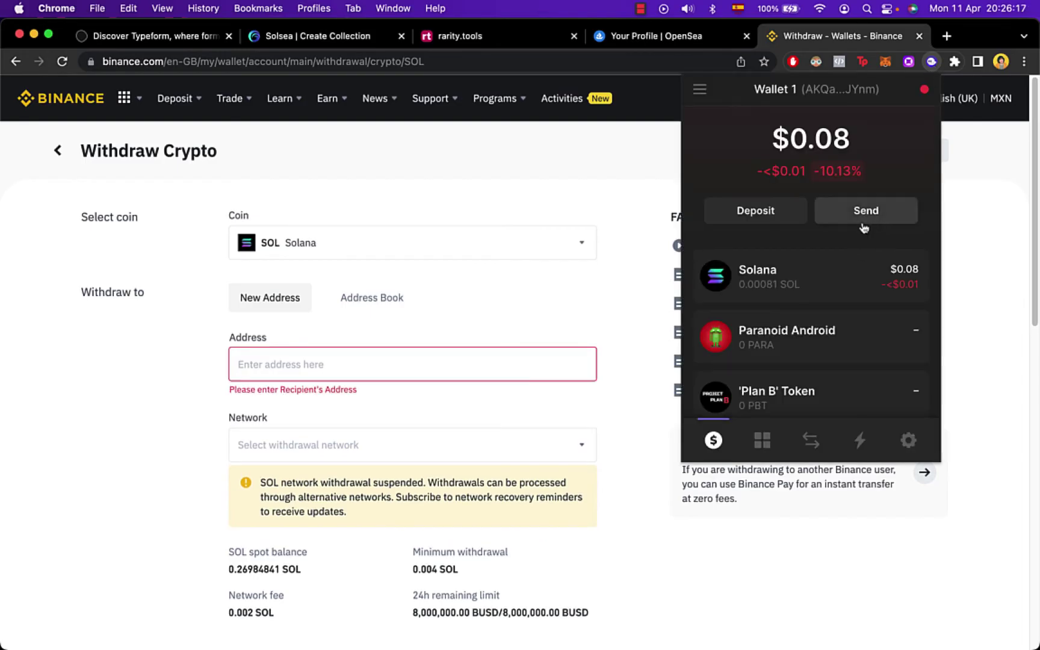
# Copy the wallet's Solana deposit address from Phantom's Deposit options
pyautogui.click(781, 220)
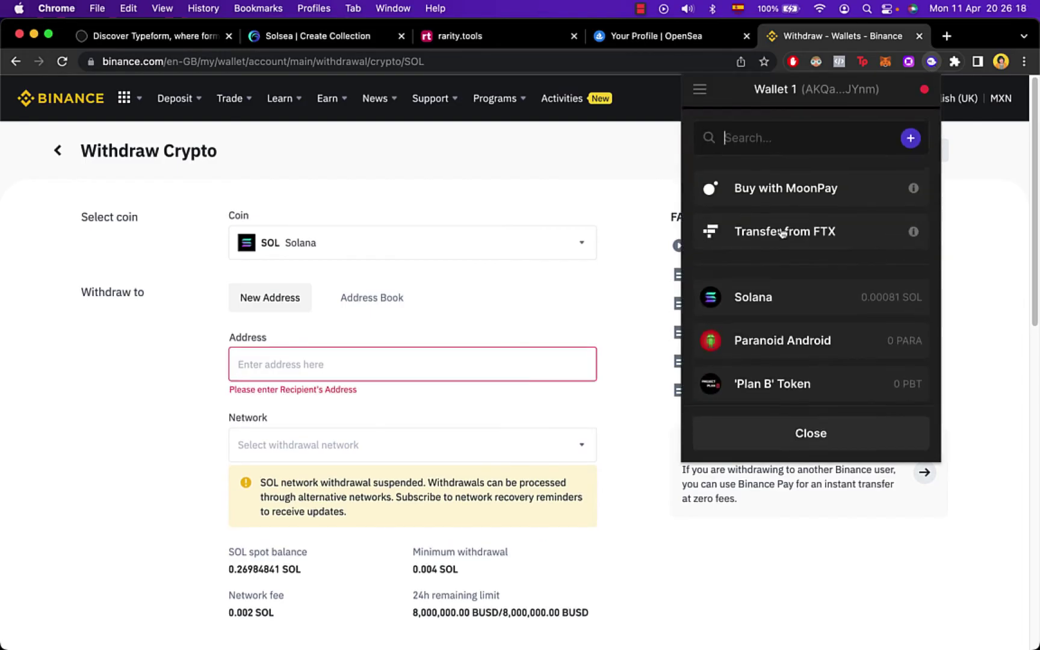
pyautogui.click(797, 303)
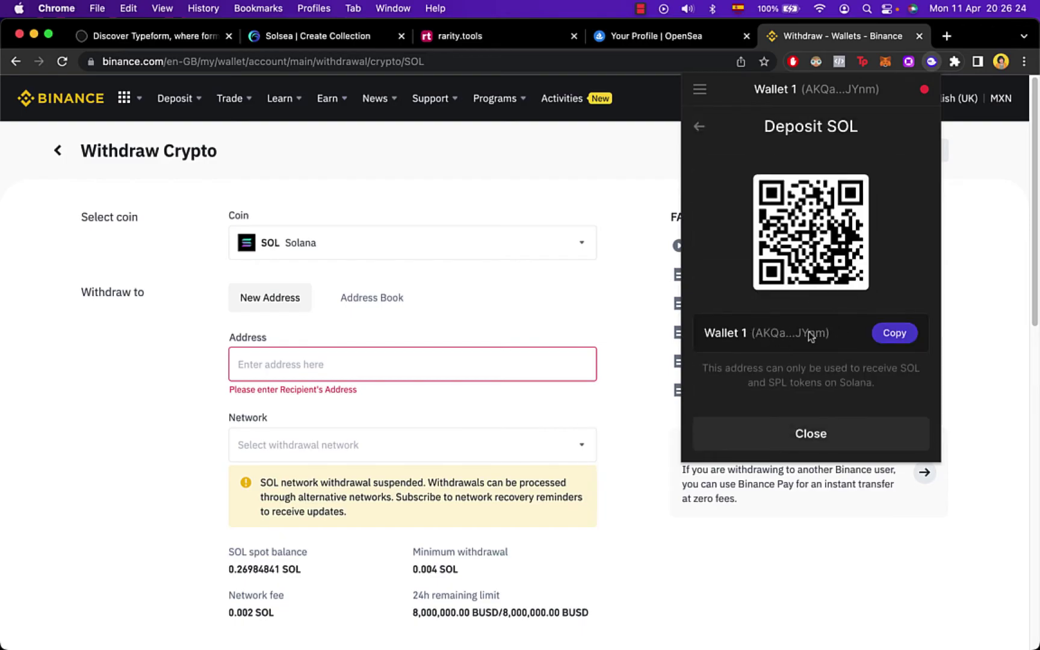
pyautogui.click(895, 335)
# Paste the Phantom address, choose the SOL Solana network, and set the recovery reminder
pyautogui.click(330, 370)
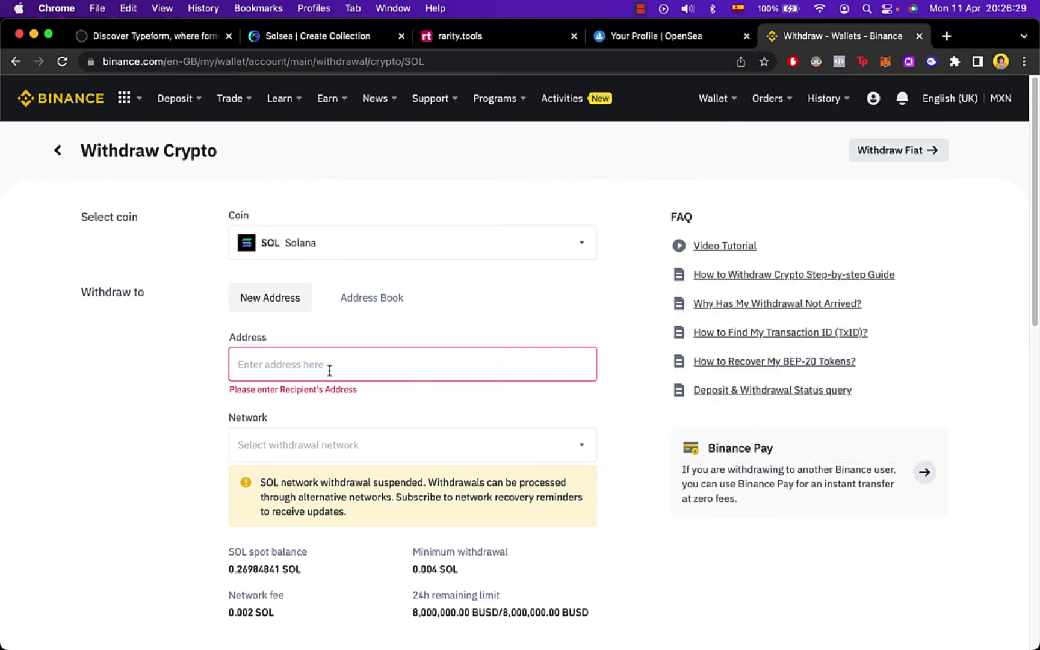
pyautogui.press('super+v')
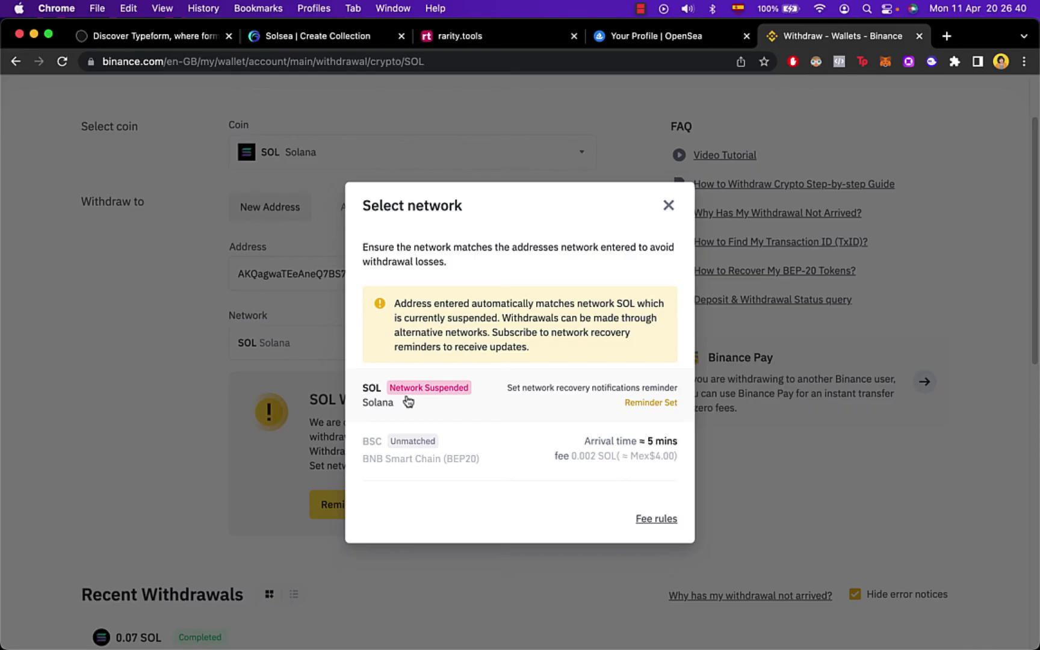
pyautogui.click(409, 402)
pyautogui.moveTo(575, 365); pyautogui.dragTo(630, 379)
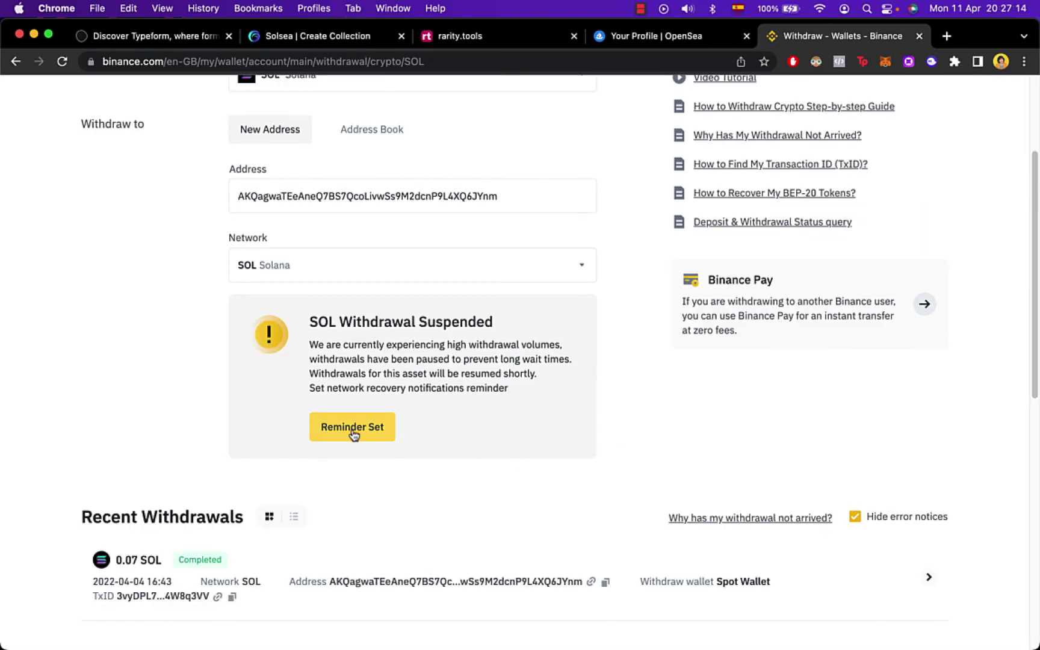
pyautogui.click(356, 434)
pyautogui.click(358, 437)
# Open the 2022-04-04 0.07 SOL withdrawal's details alongside Phantom's activity history
pyautogui.click(932, 61)
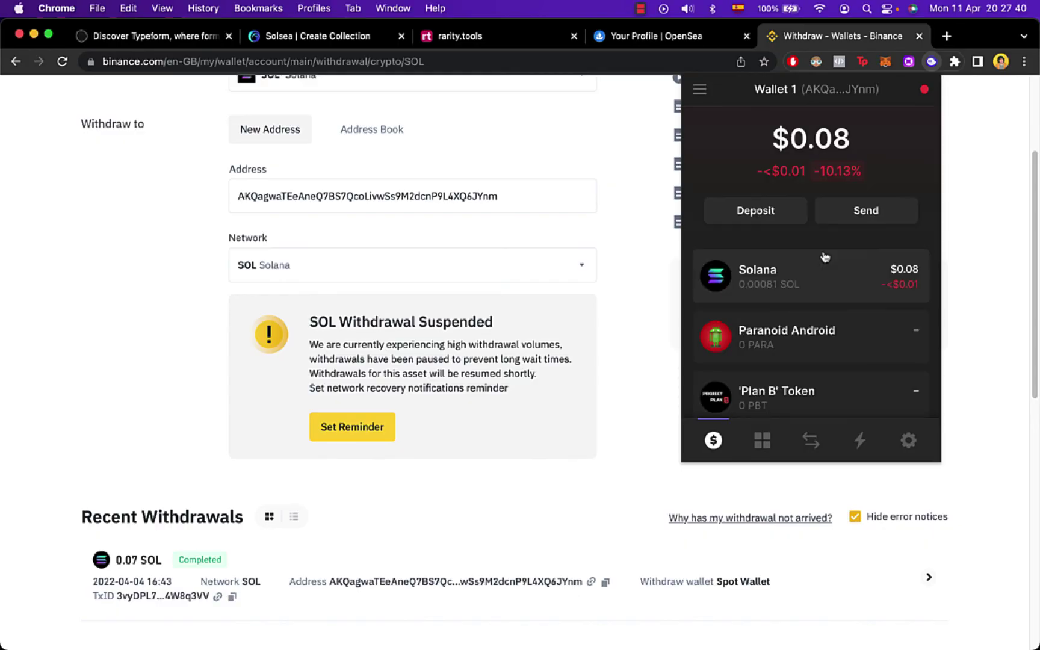
pyautogui.click(544, 487)
pyautogui.scroll(-5, 475, 474)
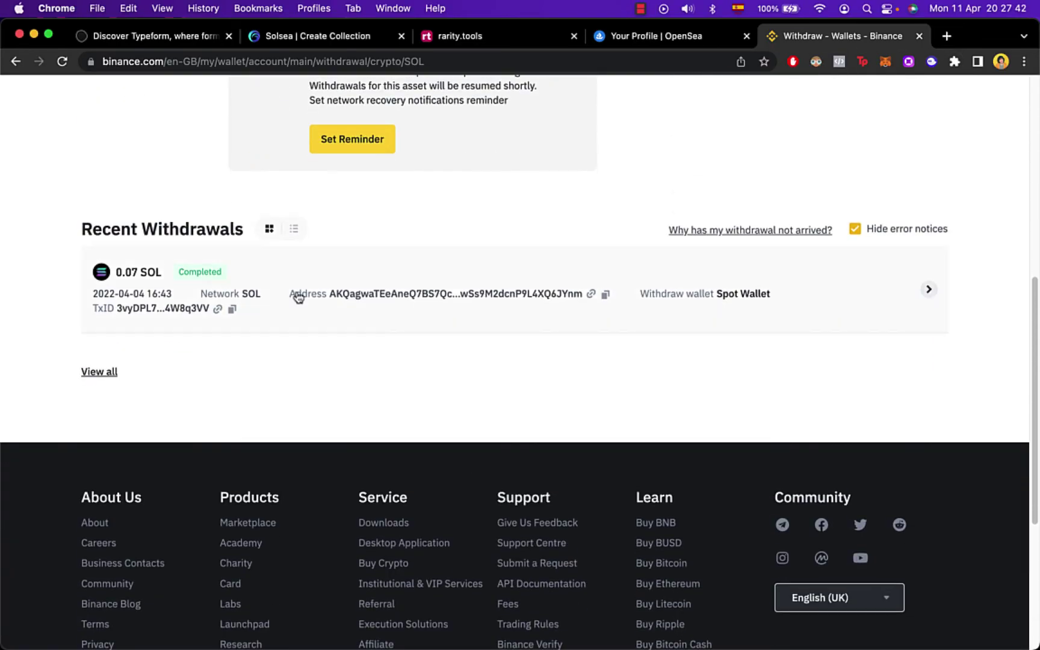
pyautogui.moveTo(187, 252)
pyautogui.moveTo(290, 294); pyautogui.dragTo(794, 301)
pyautogui.click(794, 300)
pyautogui.hotkey('alt', 'shift', 'p')
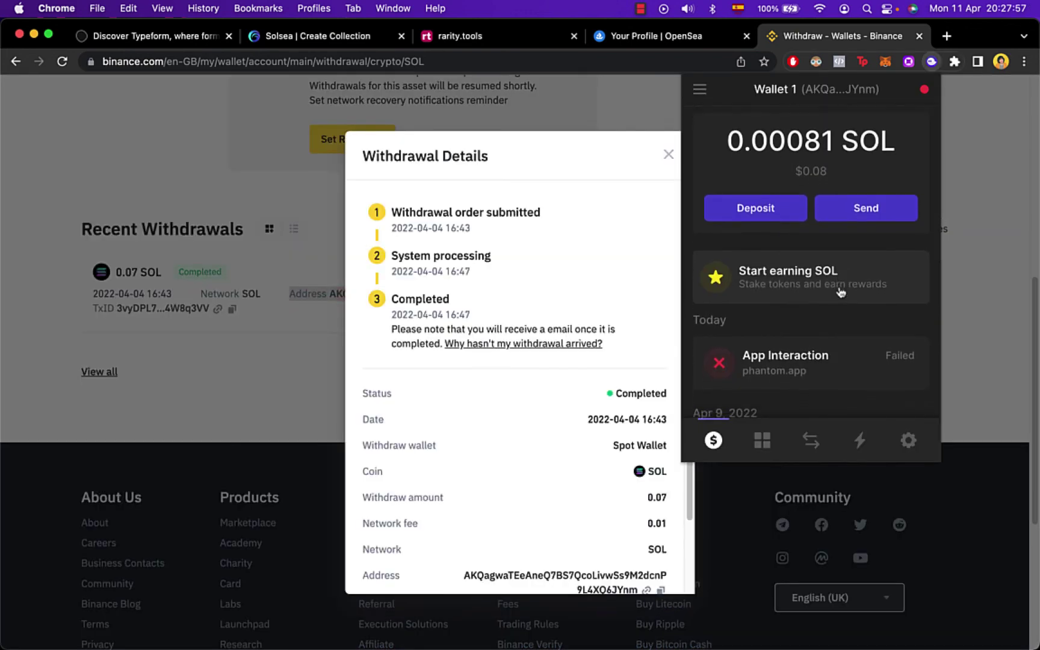
pyautogui.scroll(-5, 841, 292)
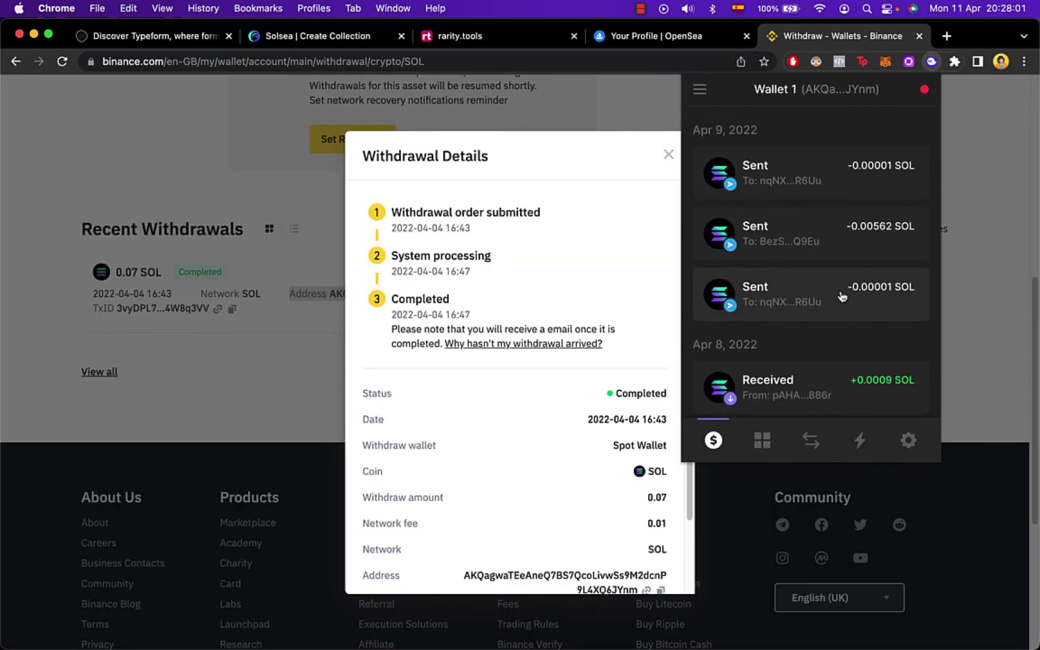